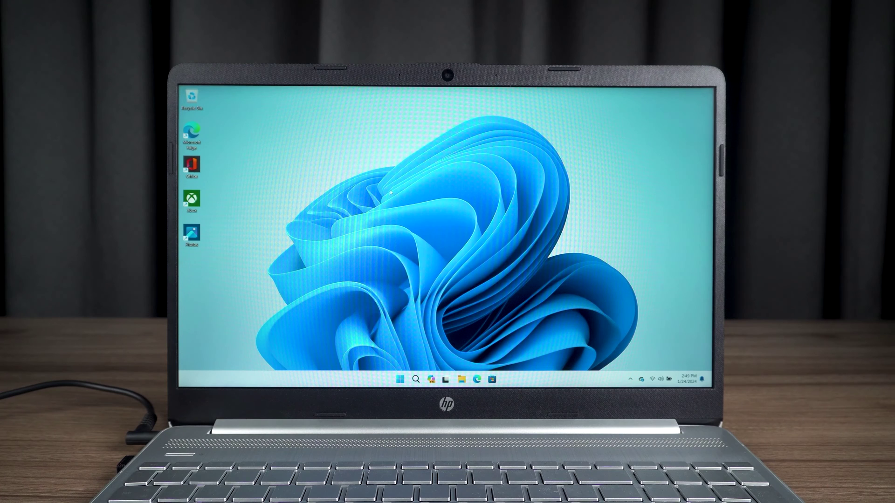
Step: Bring up the desktop context menu twice, dismissing it each time
{"action": "right_click", "coordinate": [391, 193]}
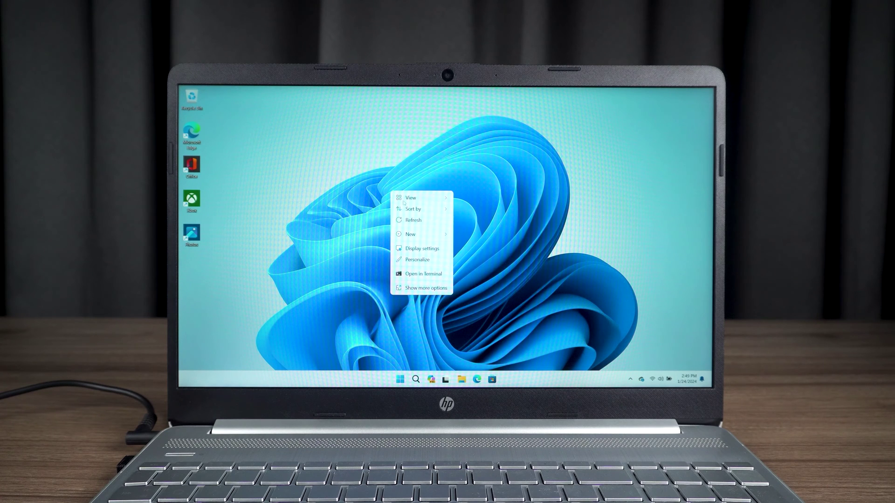
{"action": "left_click", "coordinate": [414, 223]}
{"action": "right_click", "coordinate": [470, 197]}
{"action": "left_click", "coordinate": [519, 229]}
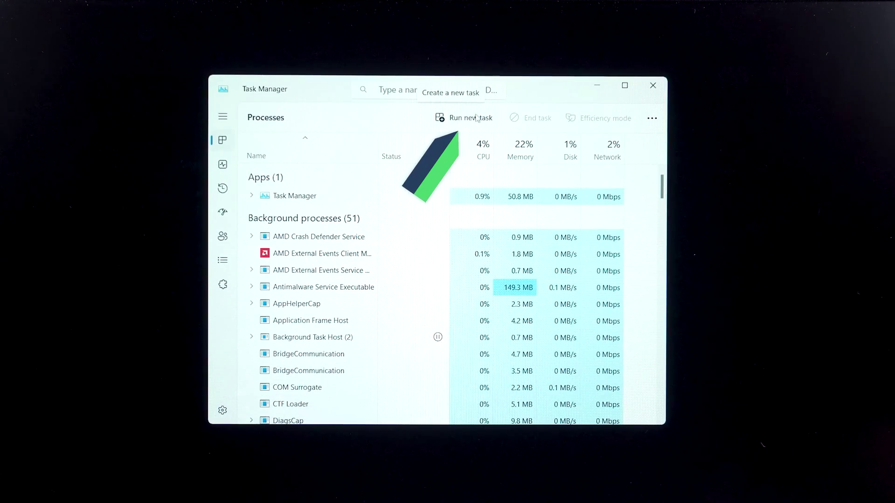
Step: Launch cmd as administrator from Task Manager and run the regsvr32 loop over system32 DLLs
{"action": "left_click", "coordinate": [477, 121]}
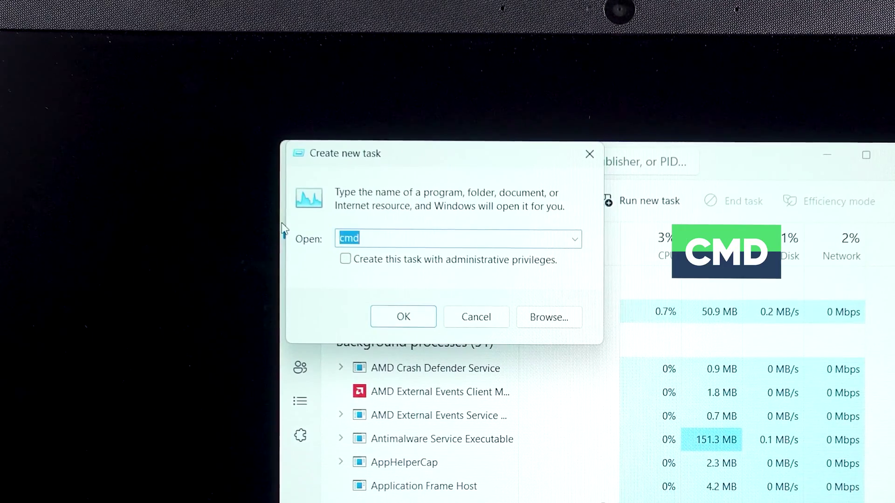
{"action": "type", "text": "cmd"}
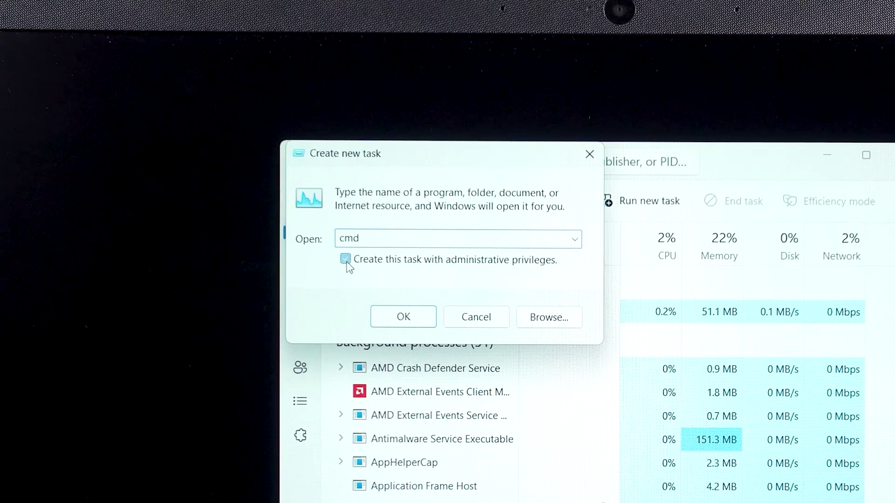
{"action": "left_click", "coordinate": [400, 318]}
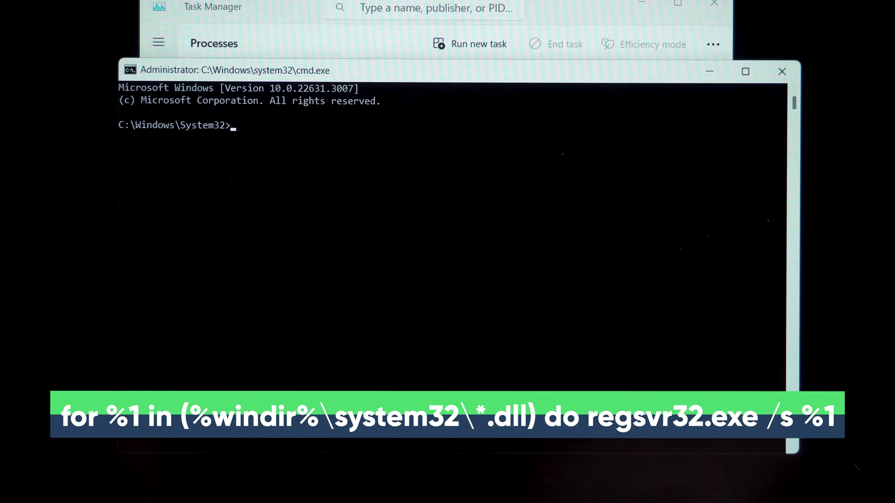
{"action": "type", "text": "for %1 in (%windir%\\system32\\*.dll) do regsvr32.exe /s %1"}
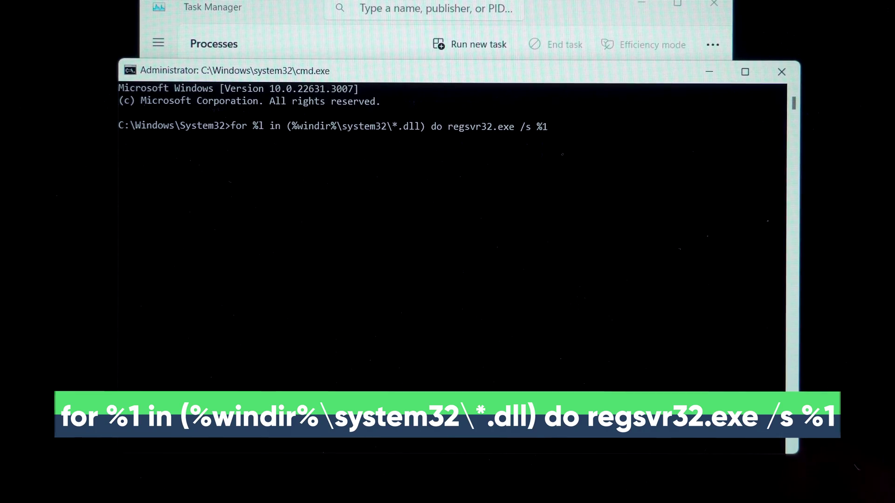
{"action": "key", "text": "Return"}
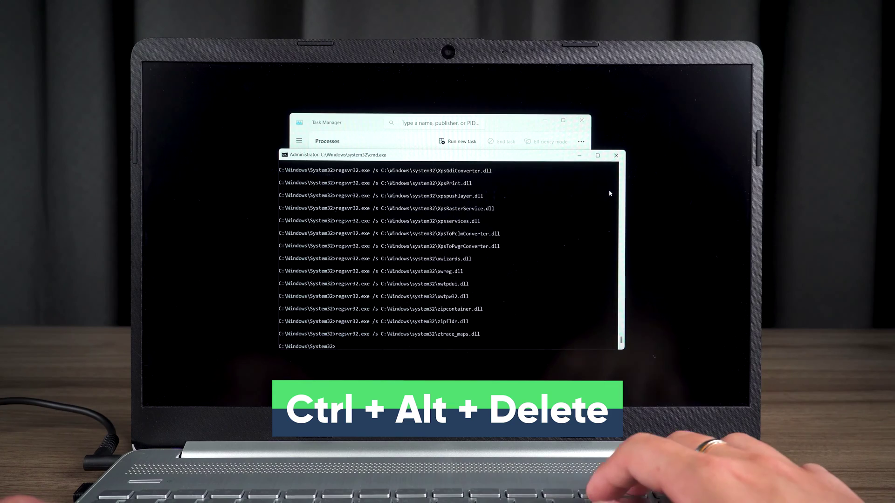
Step: Restart the laptop from the Ctrl+Alt+Delete security screen's power menu
{"action": "key", "text": "ctrl+alt+Delete"}
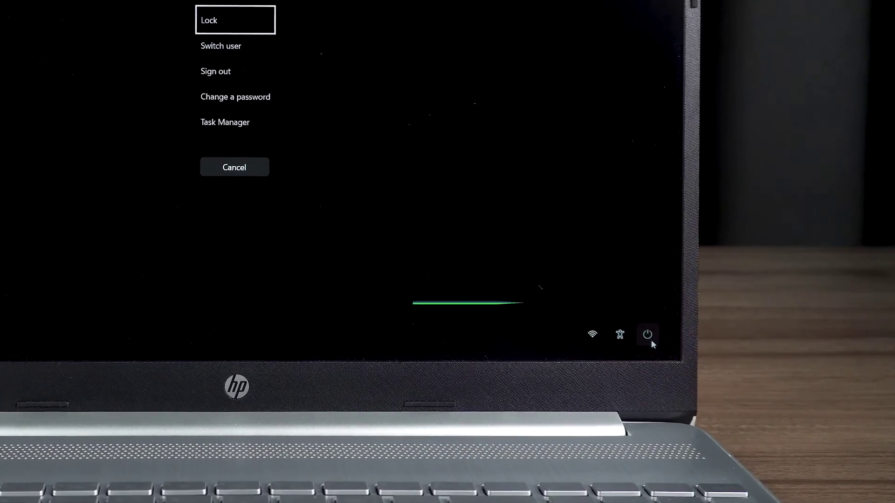
{"action": "left_click", "coordinate": [646, 336]}
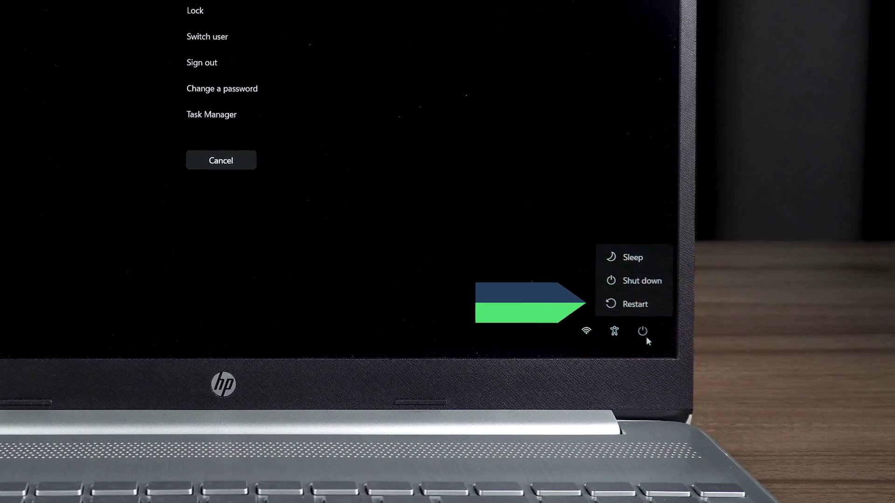
{"action": "left_click", "coordinate": [636, 306]}
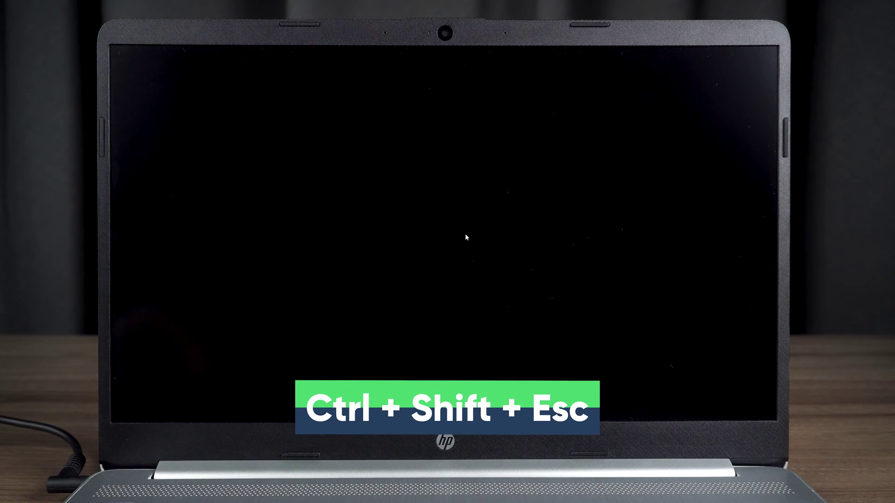
Step: Run devmgmt.msc with administrator privileges as a new task from Task Manager
{"action": "key", "text": "ctrl+shift+Escape"}
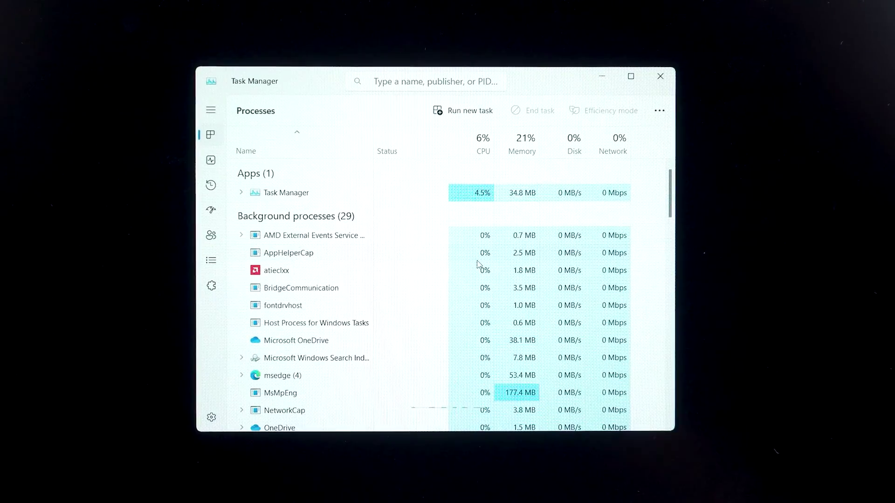
{"action": "left_click", "coordinate": [470, 110]}
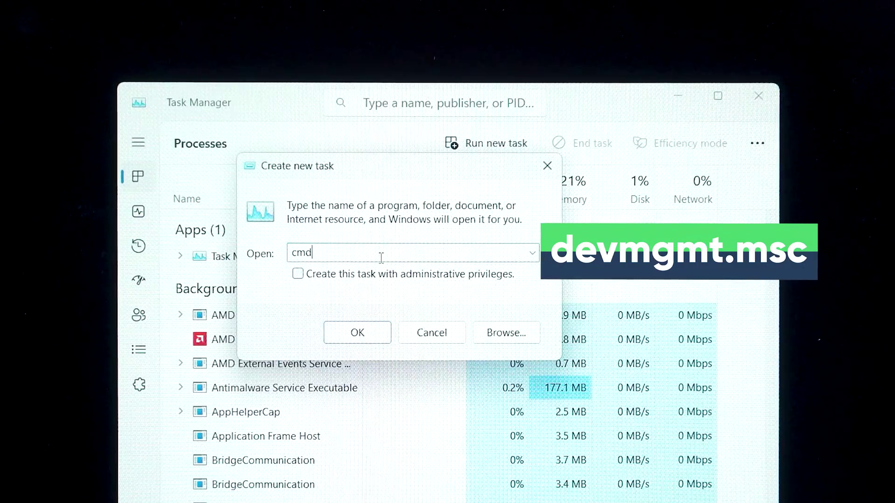
{"action": "key", "text": "BackSpace"}
{"action": "type", "text": "devmgmt.msc"}
{"action": "left_click", "coordinate": [297, 274]}
{"action": "left_click", "coordinate": [358, 333]}
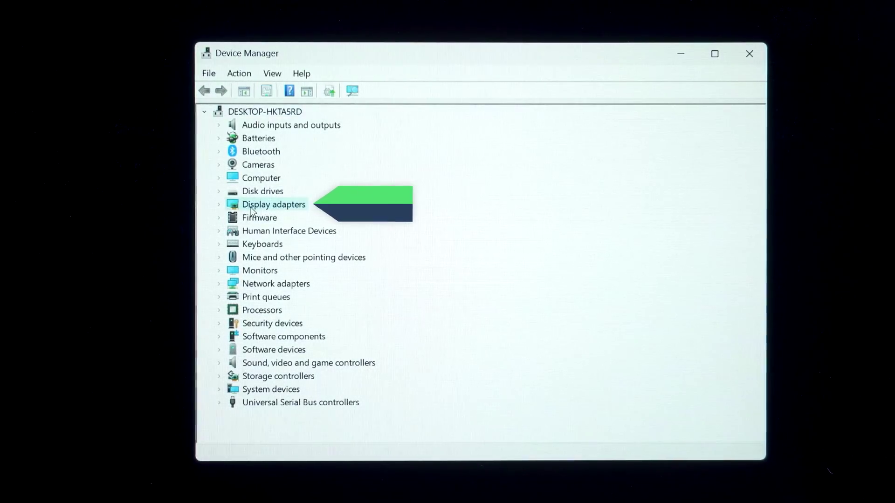
Step: Replace the AMD Radeon(TM) Graphics adapter's driver with older version 31.0.12044.3
{"action": "left_click", "coordinate": [272, 205]}
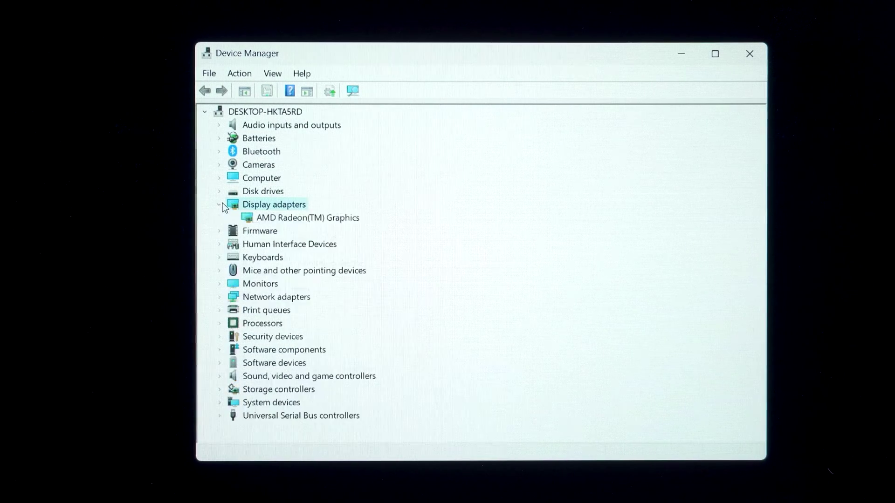
{"action": "left_click", "coordinate": [274, 218]}
{"action": "right_click", "coordinate": [311, 219]}
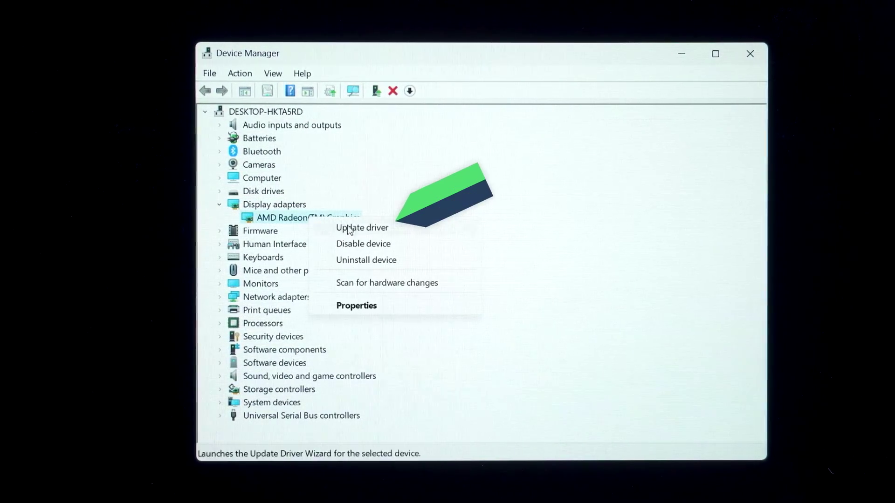
{"action": "left_click", "coordinate": [362, 228]}
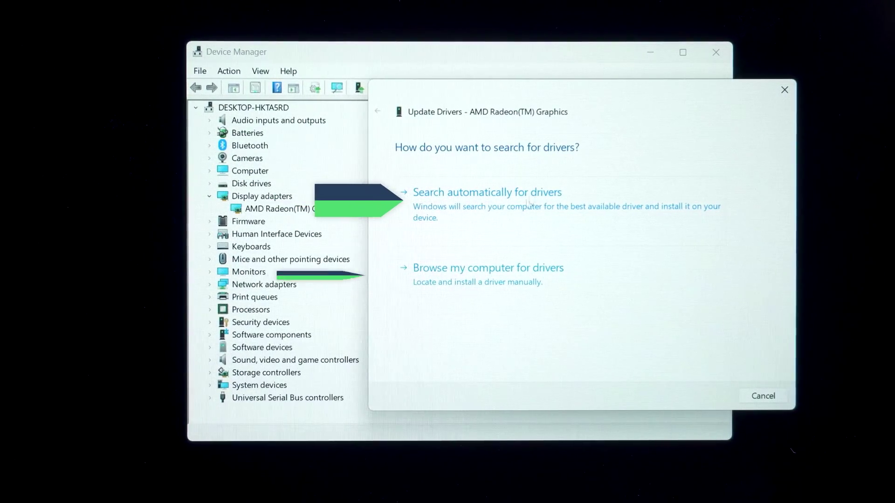
{"action": "left_click", "coordinate": [490, 275]}
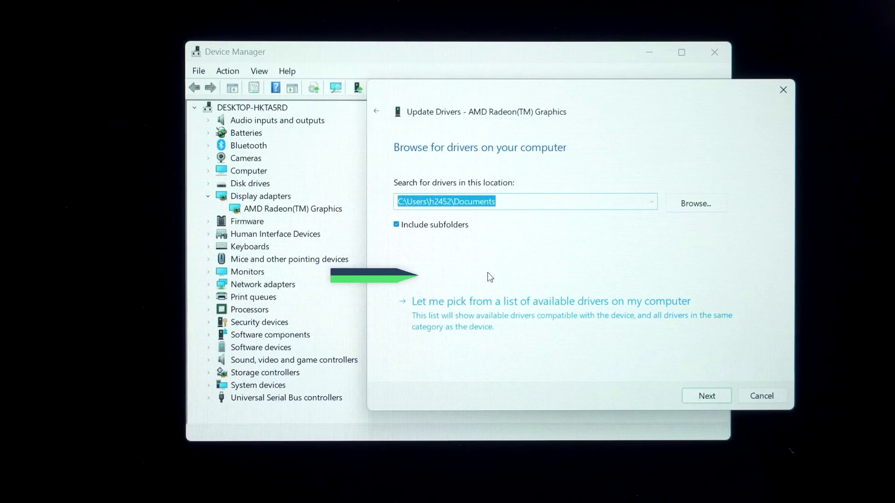
{"action": "left_click", "coordinate": [638, 307]}
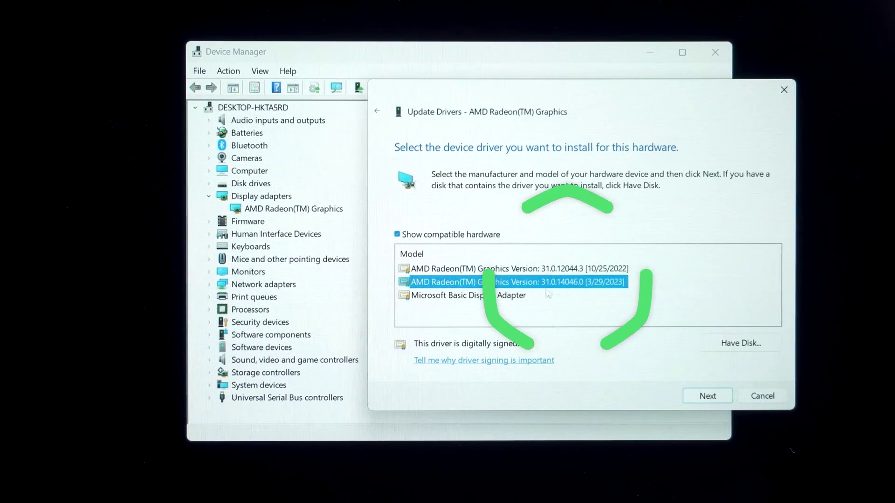
{"action": "left_click", "coordinate": [504, 295]}
{"action": "left_click", "coordinate": [560, 269]}
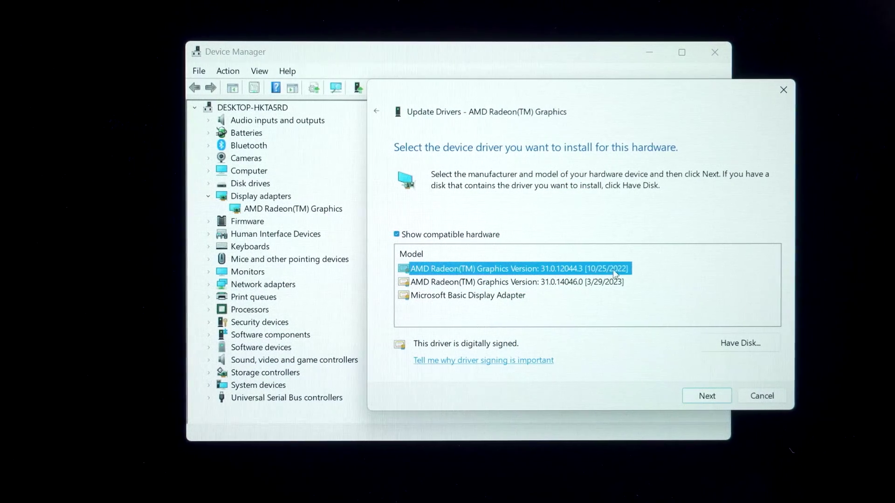
{"action": "left_click", "coordinate": [707, 396]}
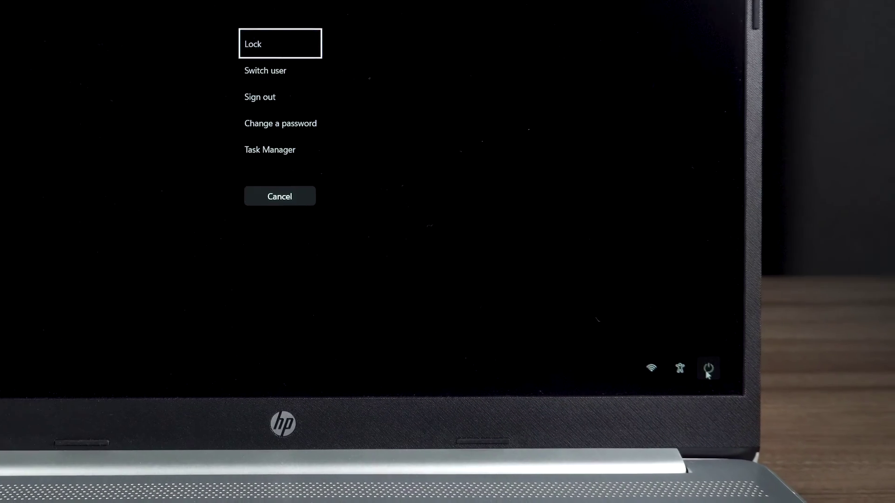
Step: Restart the laptop twice from the lock screen, reaching the recovery environment
{"action": "left_click", "coordinate": [708, 370]}
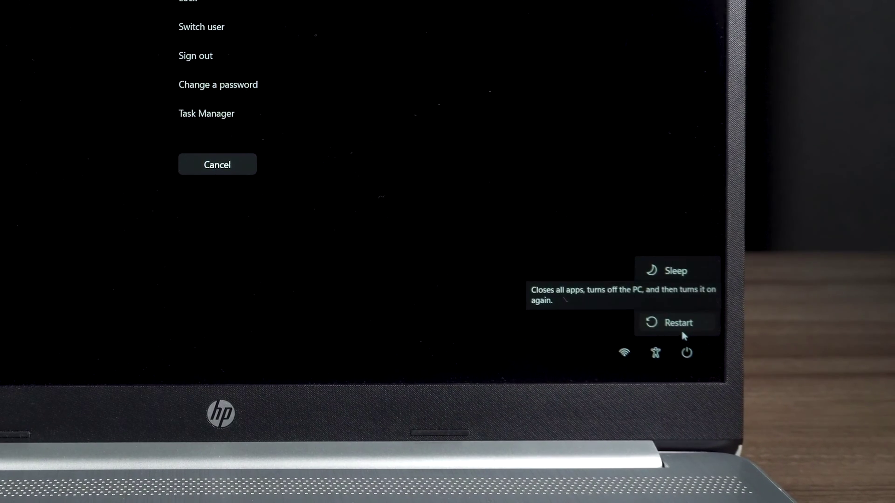
{"action": "left_click", "coordinate": [678, 323]}
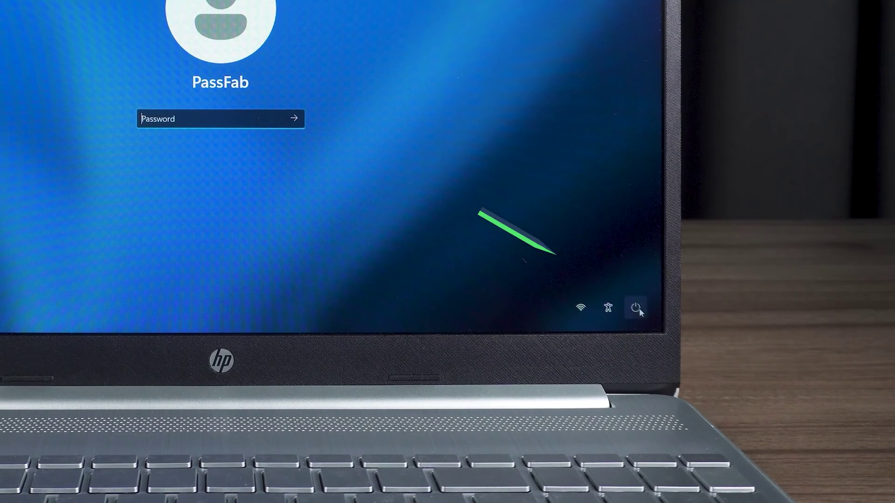
{"action": "left_click", "coordinate": [721, 373]}
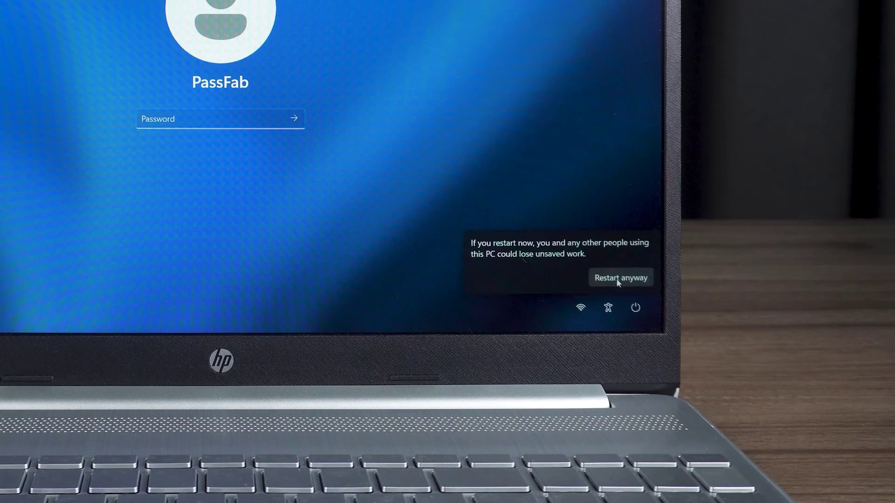
{"action": "left_click", "coordinate": [634, 294], "text": "shift"}
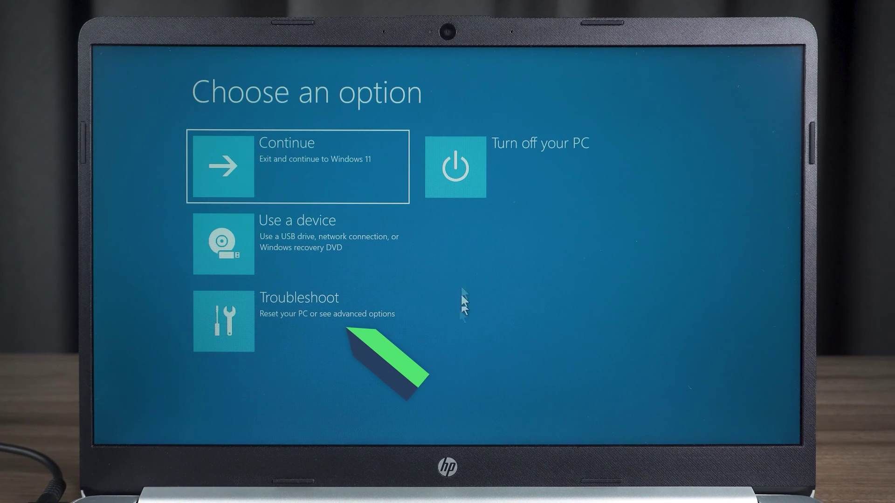
Step: Run SFC /scannow in the recovery Command Prompt, then close it
{"action": "left_click", "coordinate": [302, 319]}
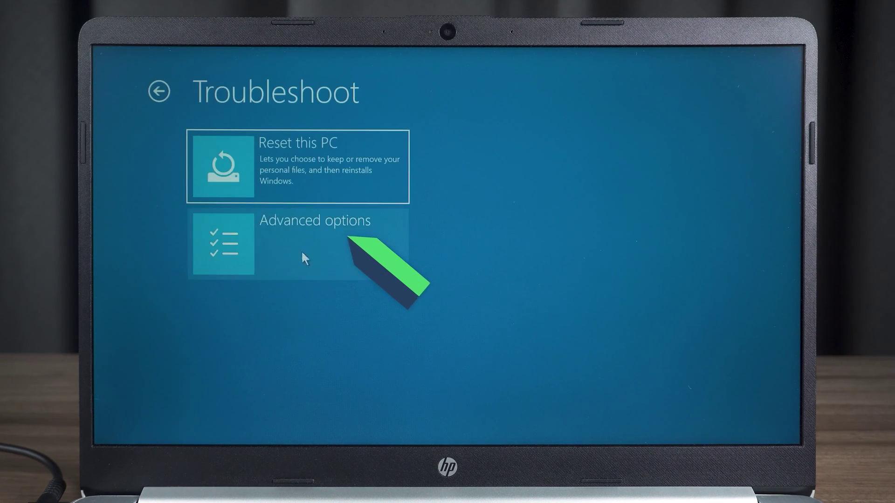
{"action": "left_click", "coordinate": [285, 260]}
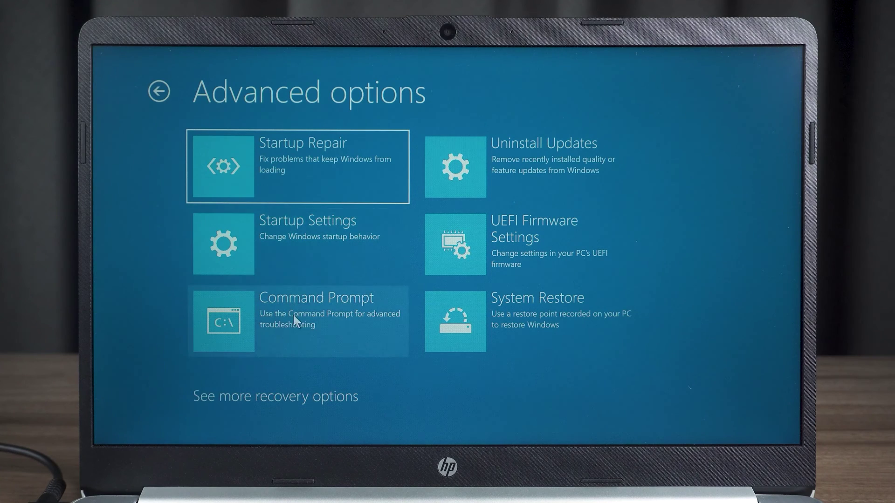
{"action": "left_click", "coordinate": [357, 312]}
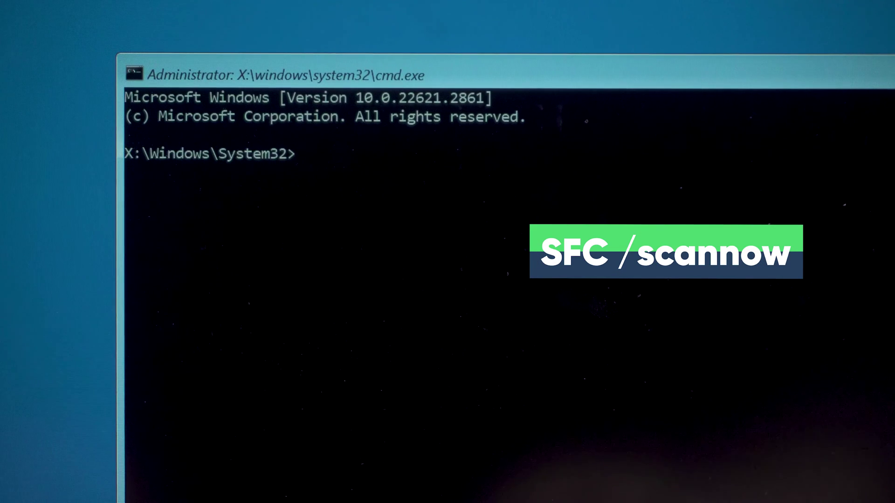
{"action": "type", "text": "SFC /scannow"}
{"action": "key", "text": "Return"}
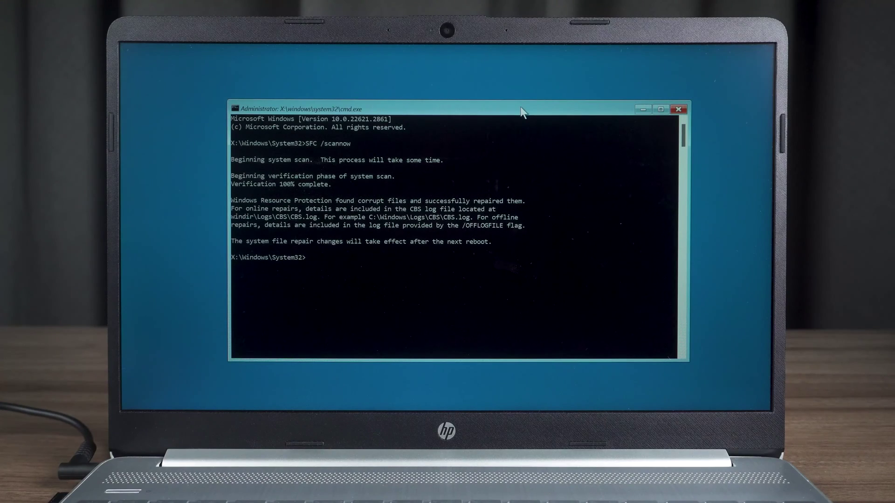
{"action": "left_click", "coordinate": [680, 110]}
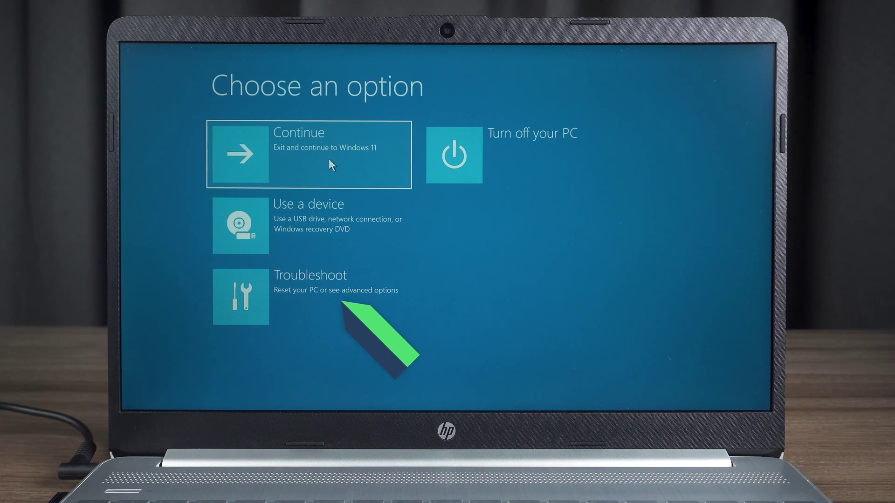
Step: Attempt Uninstall latest quality update under Advanced options, then close the result
{"action": "left_click", "coordinate": [356, 282]}
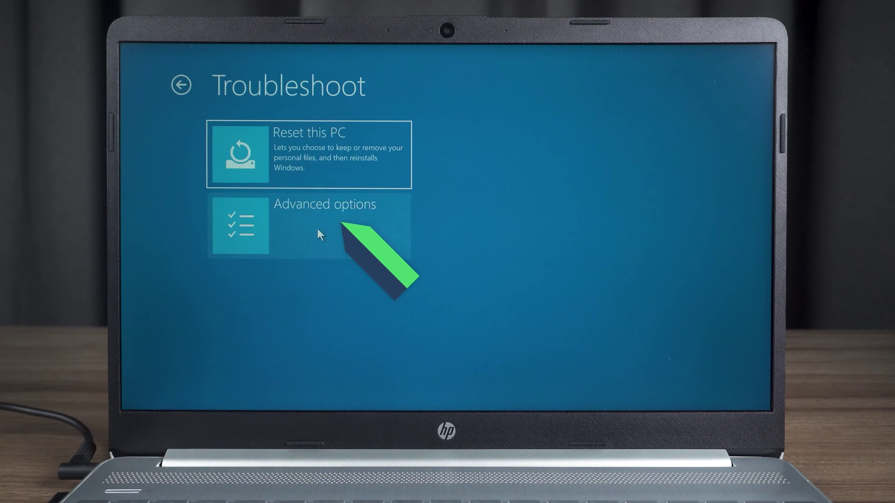
{"action": "left_click", "coordinate": [317, 229]}
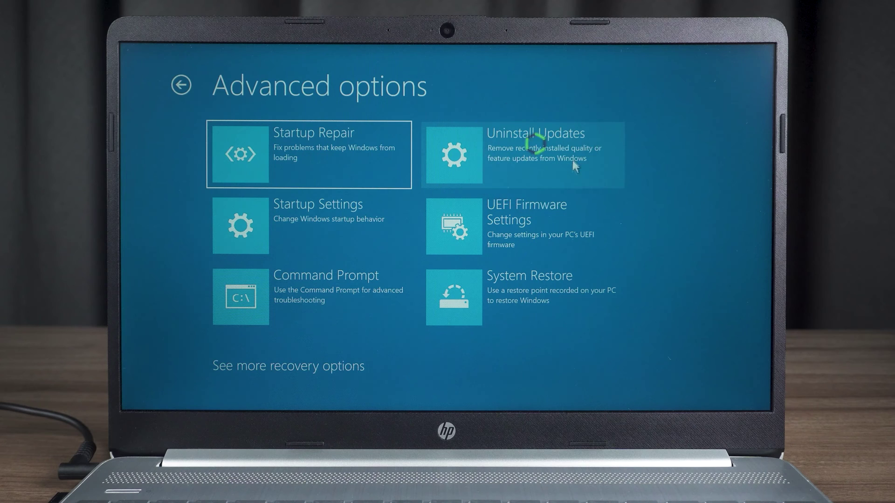
{"action": "left_click", "coordinate": [521, 155]}
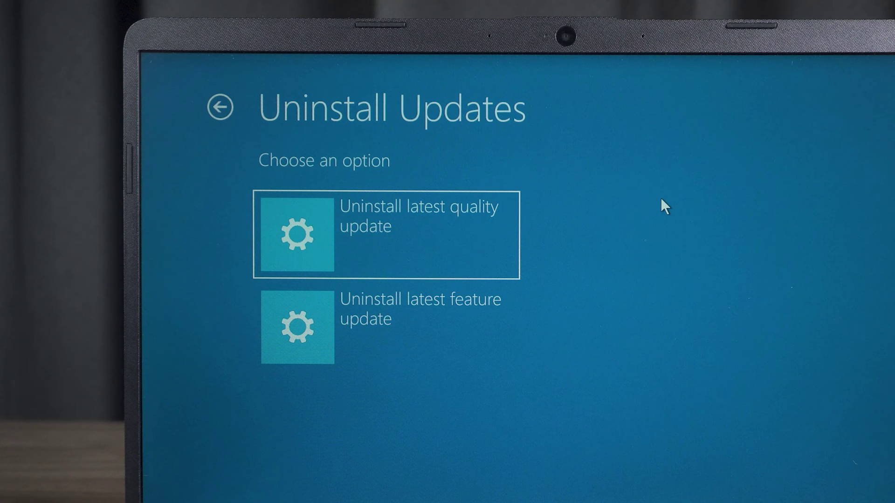
{"action": "left_click", "coordinate": [397, 229]}
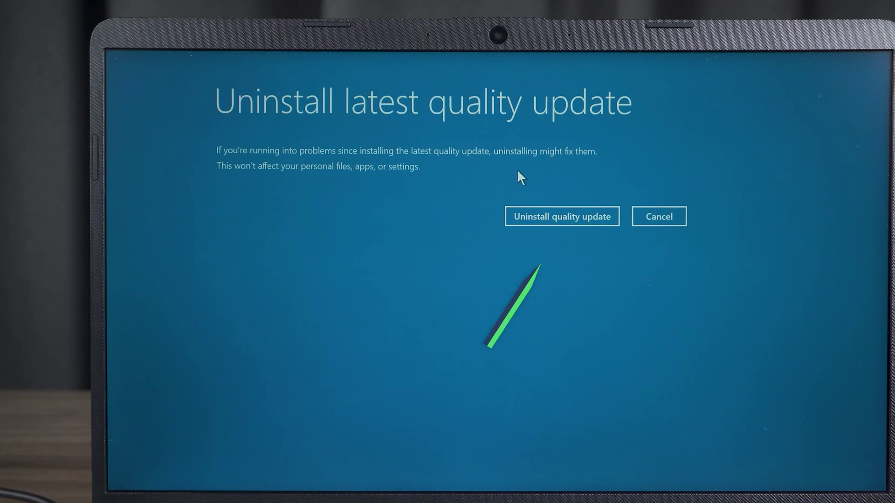
{"action": "left_click", "coordinate": [559, 209]}
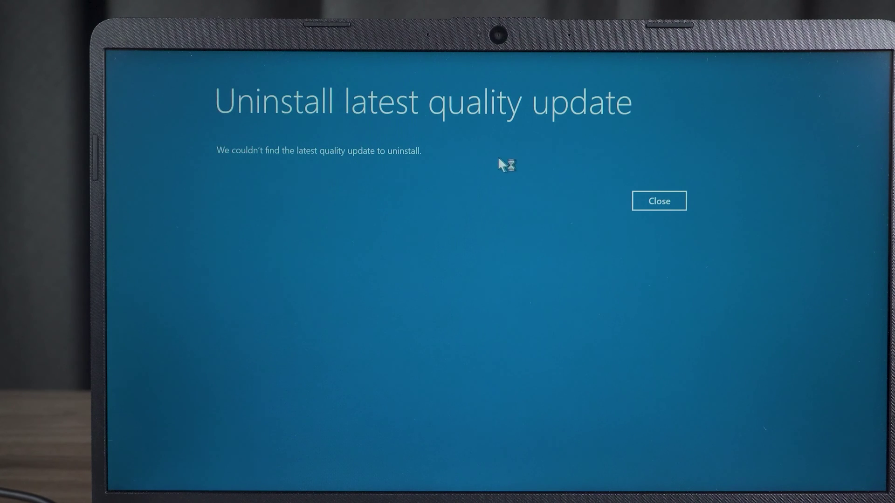
{"action": "left_click", "coordinate": [660, 201]}
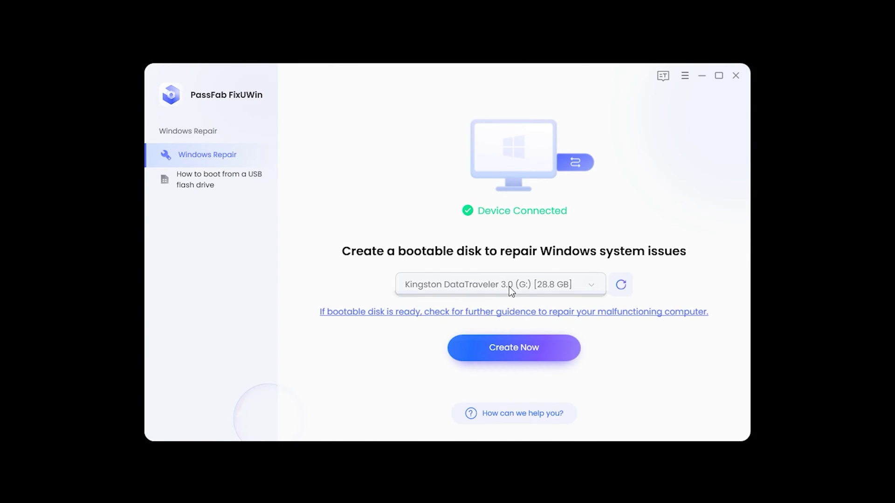
Step: Keep the Kingston USB as the target and start burning, accepting the format warning
{"action": "left_click", "coordinate": [509, 287]}
{"action": "left_click", "coordinate": [510, 306]}
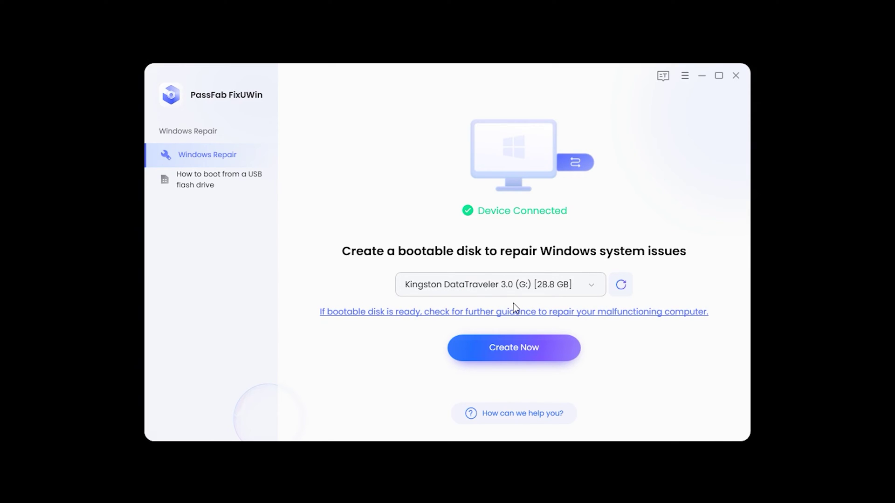
{"action": "left_click", "coordinate": [530, 351]}
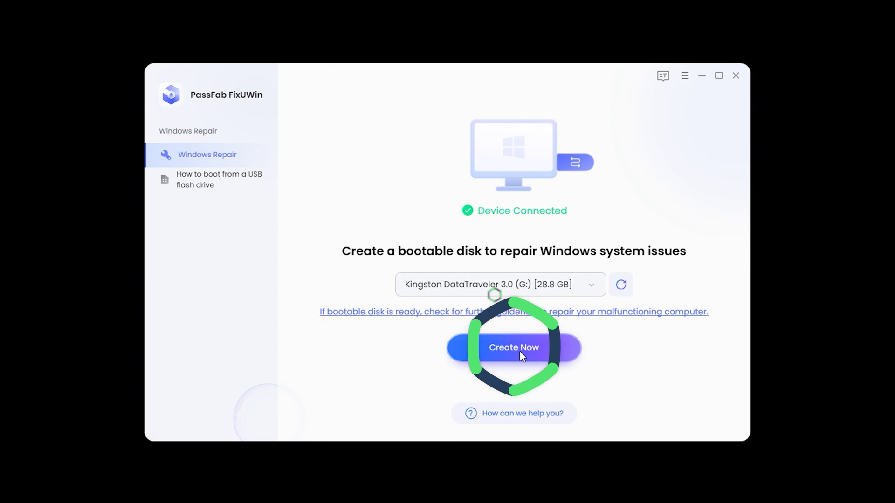
{"action": "left_click", "coordinate": [495, 302]}
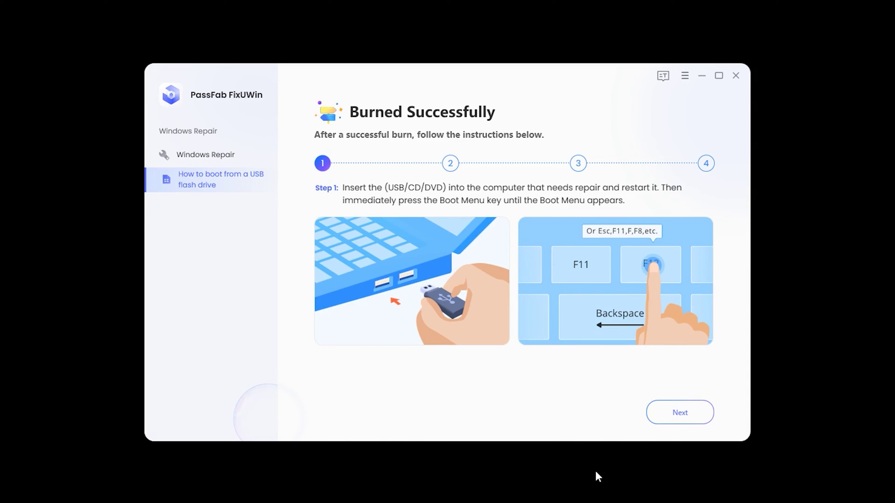
Step: Advance through the boot guide from Step 1 to Step 4
{"action": "left_click", "coordinate": [679, 422]}
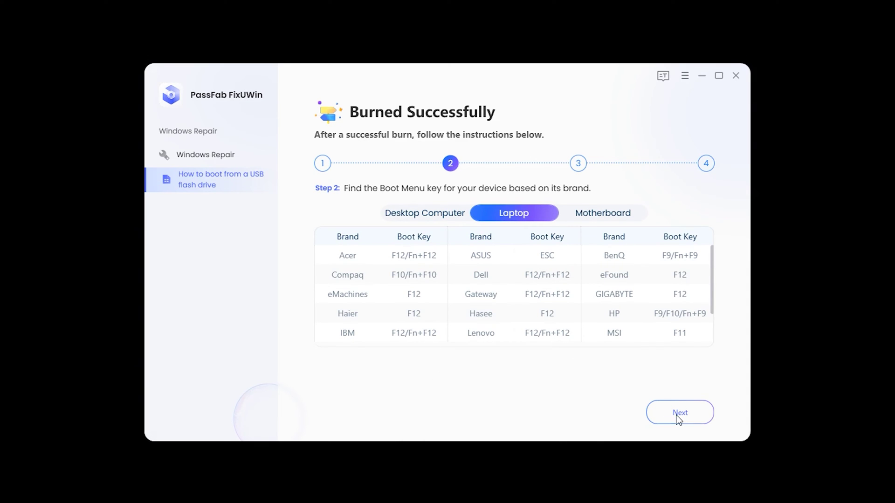
{"action": "left_click", "coordinate": [678, 417]}
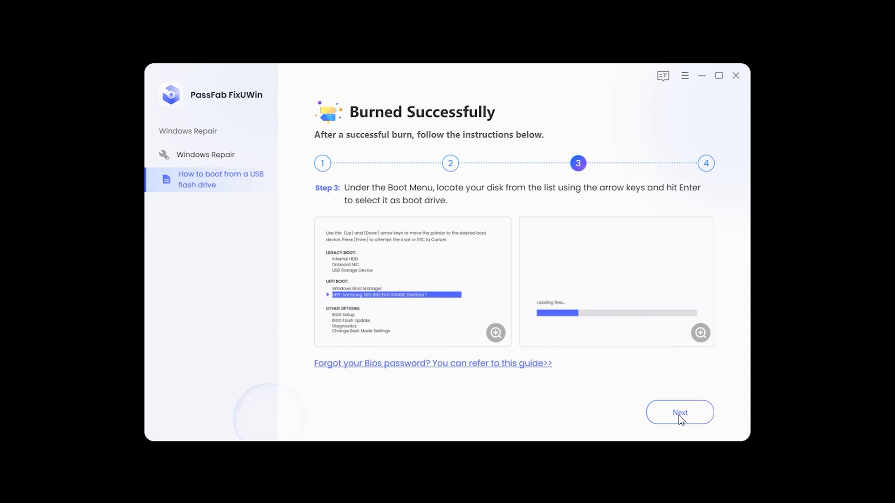
{"action": "left_click", "coordinate": [679, 416]}
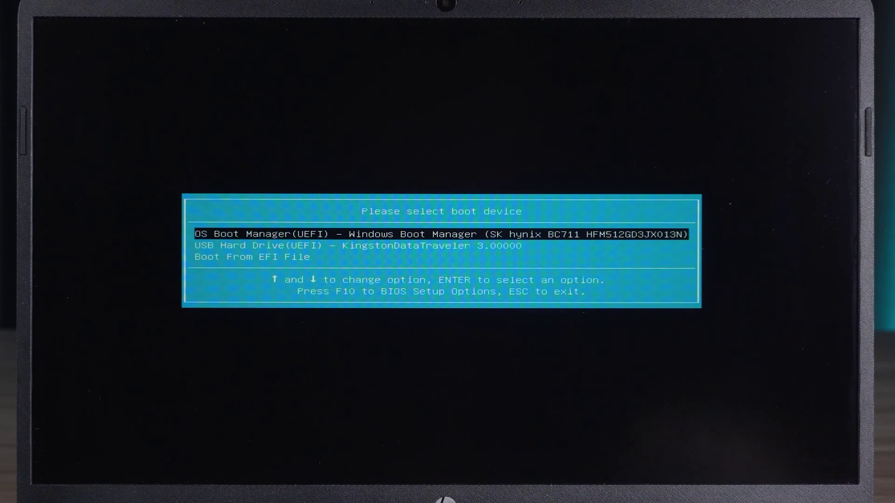
Step: Boot from the 'USB Hard Drive (UEFI) – KingstonDataTraveler' entry in the HP Boot Menu
{"action": "key", "text": "Down"}
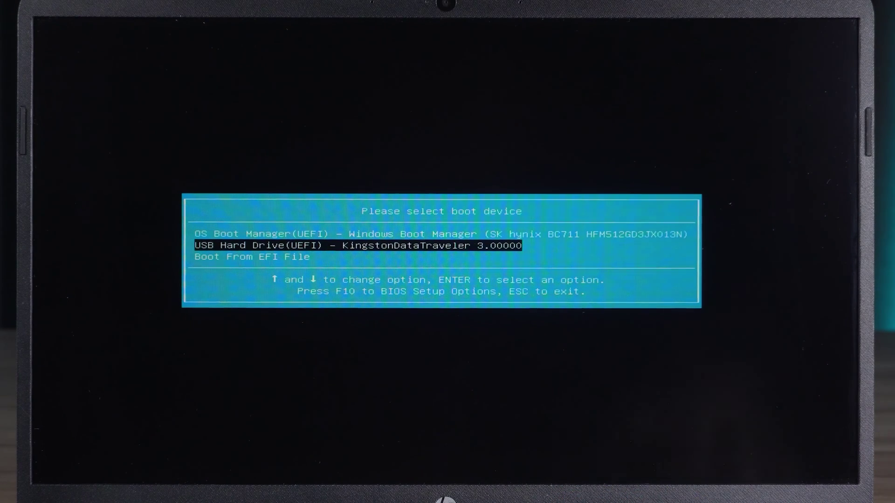
{"action": "key", "text": "Return"}
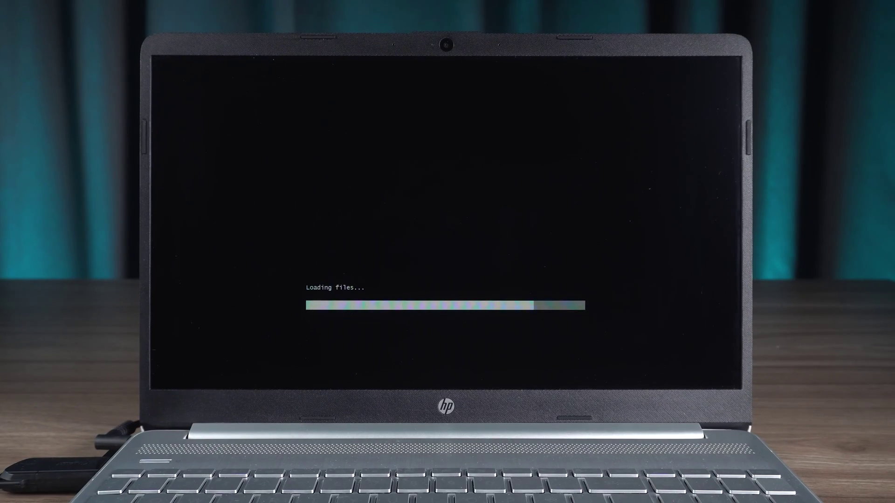
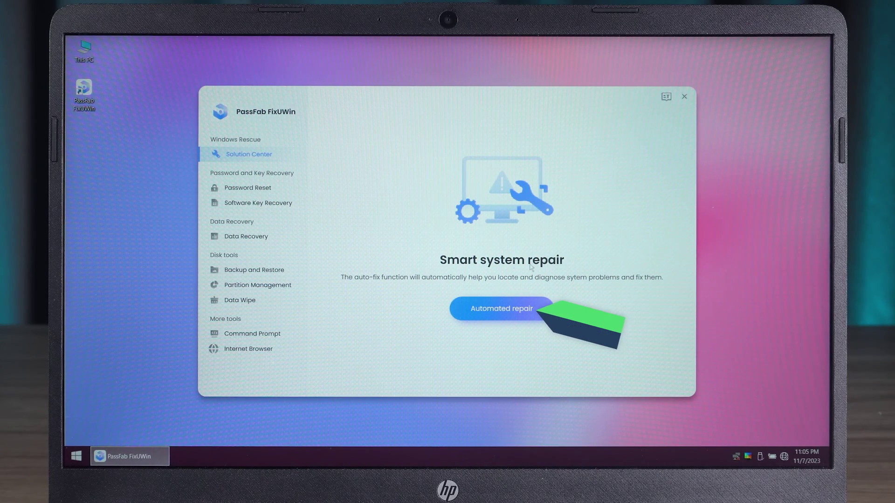
Step: Choose Automated repair and select Local disk (C:) as the Windows partition
{"action": "left_click", "coordinate": [502, 308]}
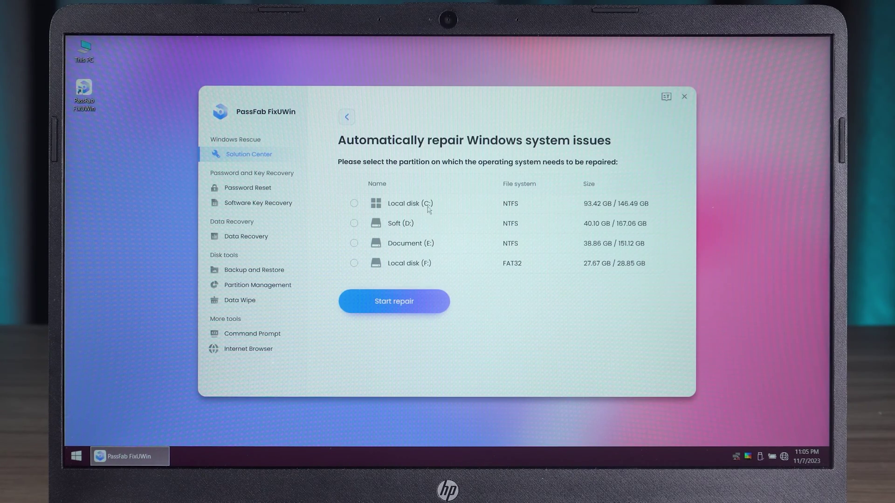
{"action": "left_click", "coordinate": [427, 264]}
{"action": "left_click", "coordinate": [429, 203]}
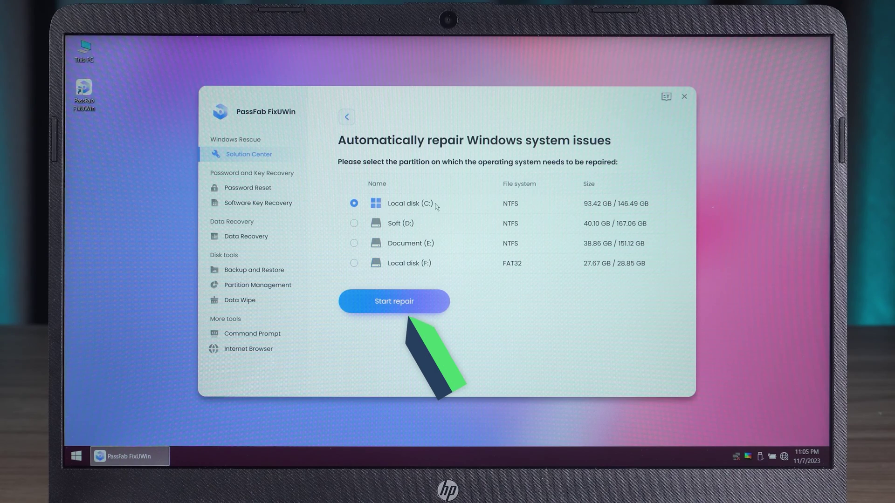
Step: Start the C: repair, then bring up the desktop context menu after reboot
{"action": "left_click", "coordinate": [393, 301]}
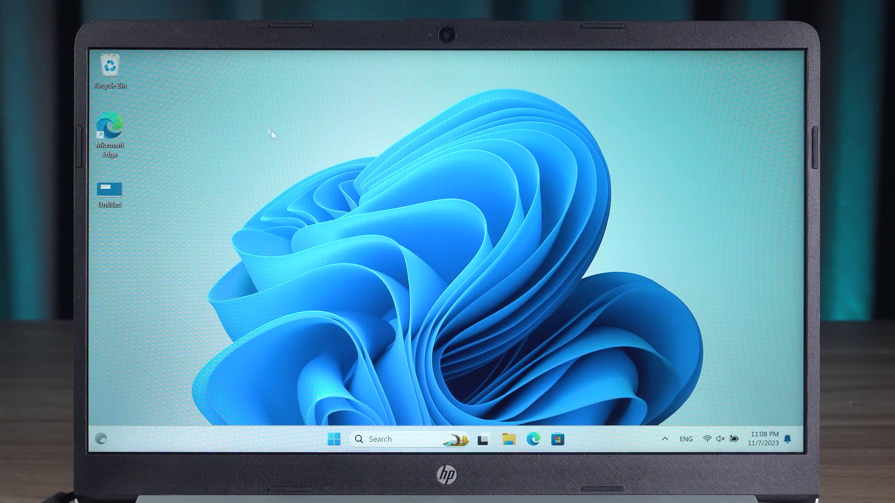
{"action": "right_click", "coordinate": [461, 207]}
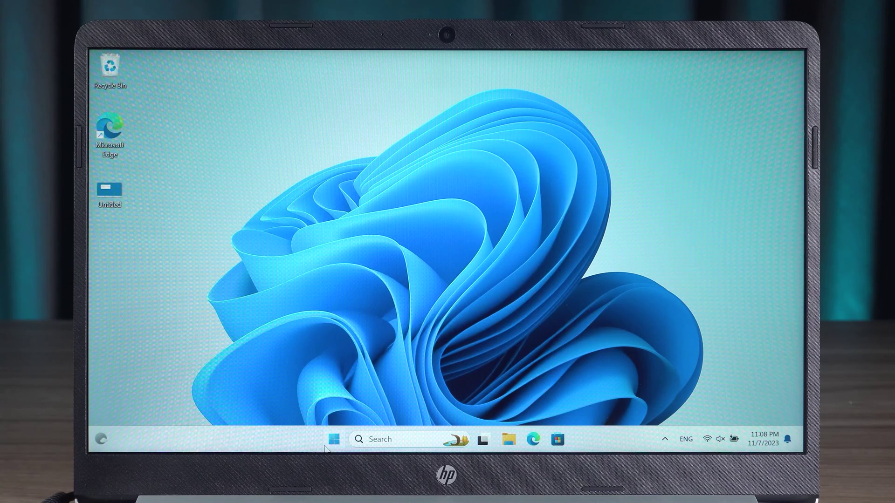